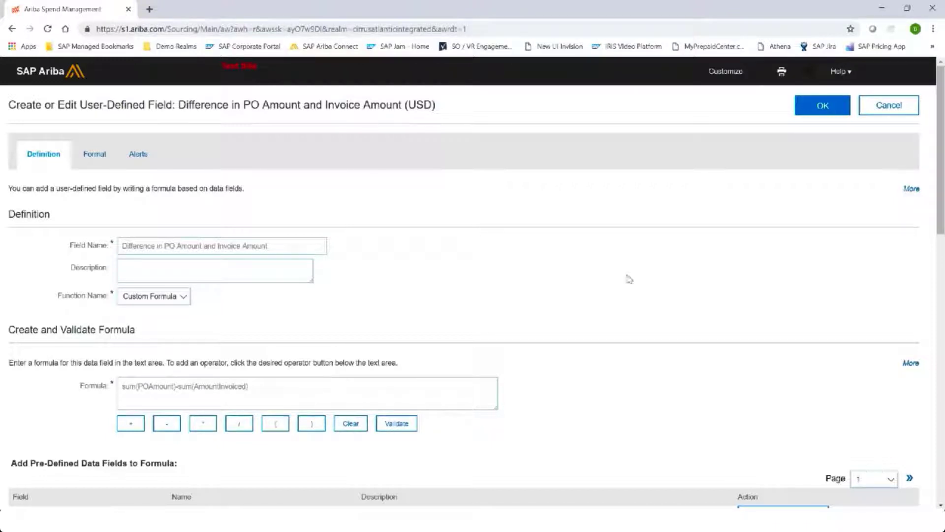
# Cancel editing the user-defined field, add Difference in PO Amount and Invoice Amount (USD) to the report, and finish the report setup.
pyautogui.click(893, 109)
pyautogui.scroll(-3, 596, 185)
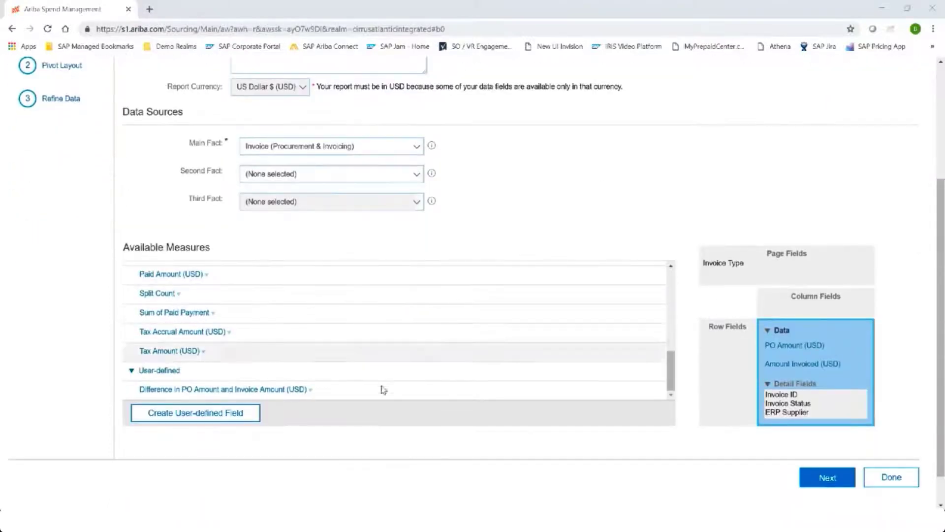
pyautogui.click(285, 391)
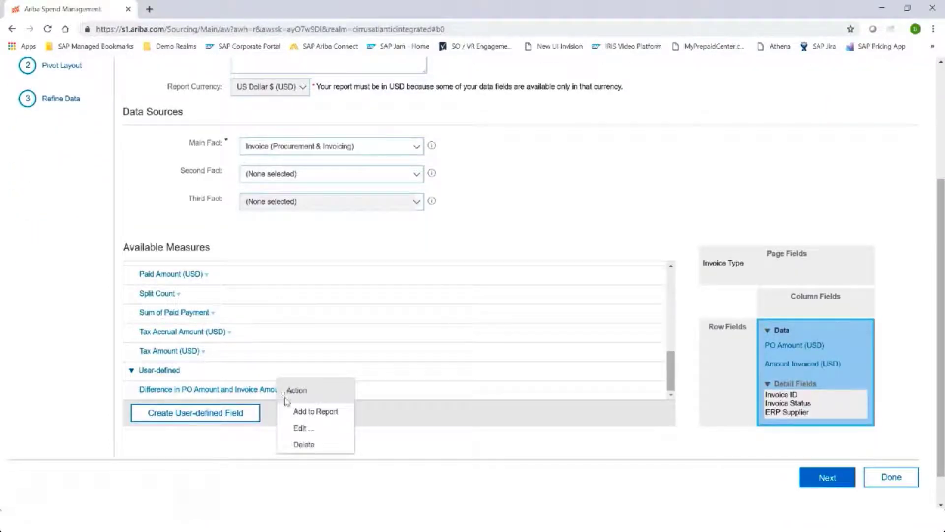
pyautogui.click(295, 411)
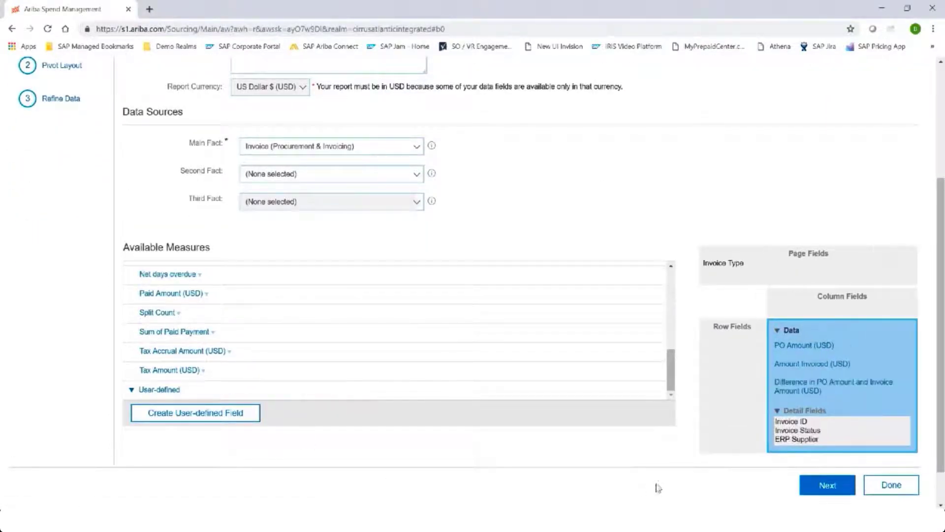
pyautogui.click(872, 484)
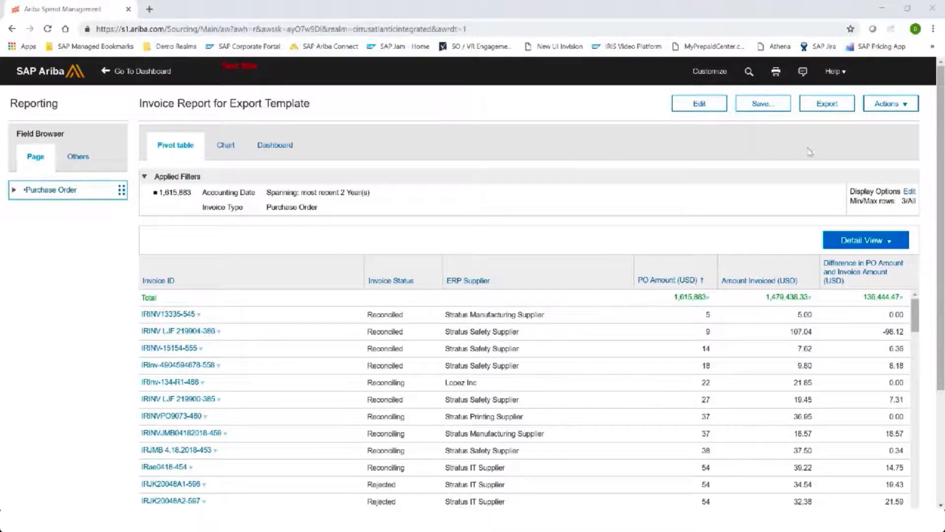
# Export the invoice report to Excel and widen the sum(PO Amount) and sum(Amount Invoiced) columns on the Data sheet.
pyautogui.click(834, 108)
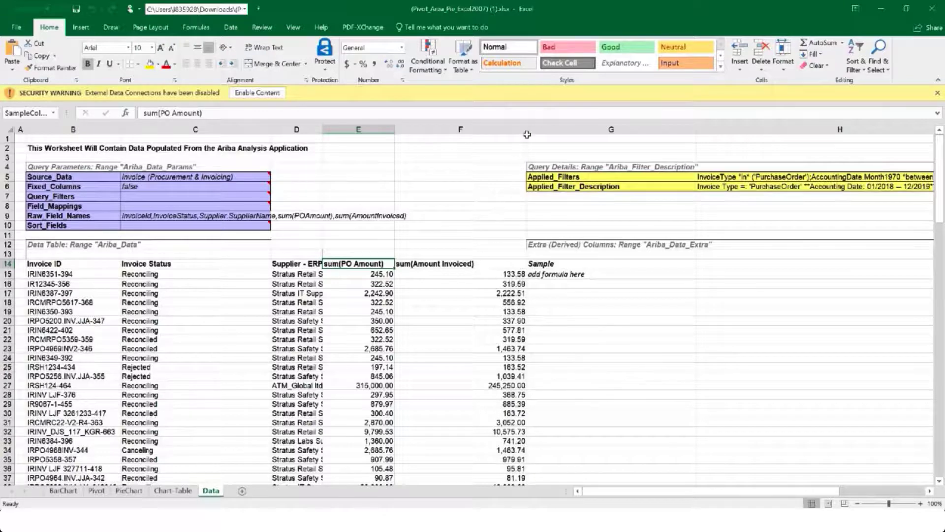
pyautogui.moveTo(527, 132); pyautogui.dragTo(542, 132)
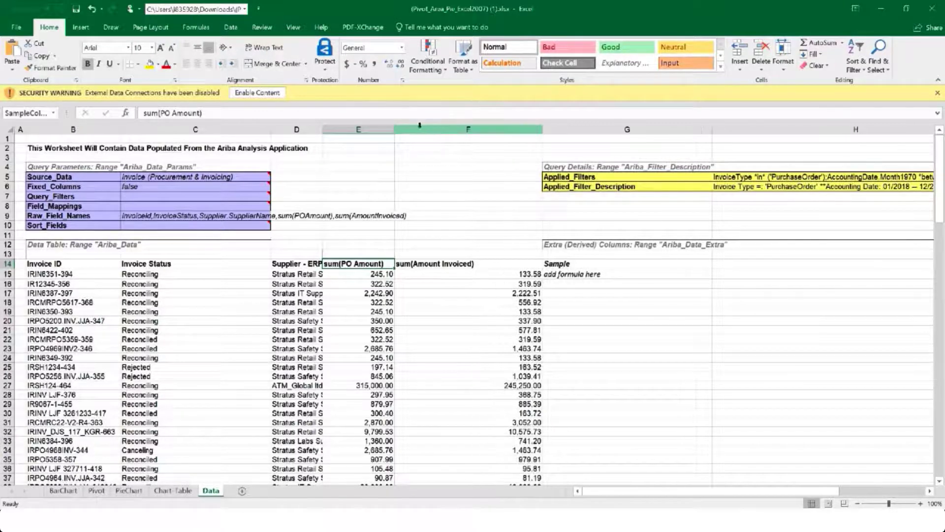
pyautogui.moveTo(392, 132); pyautogui.dragTo(436, 132)
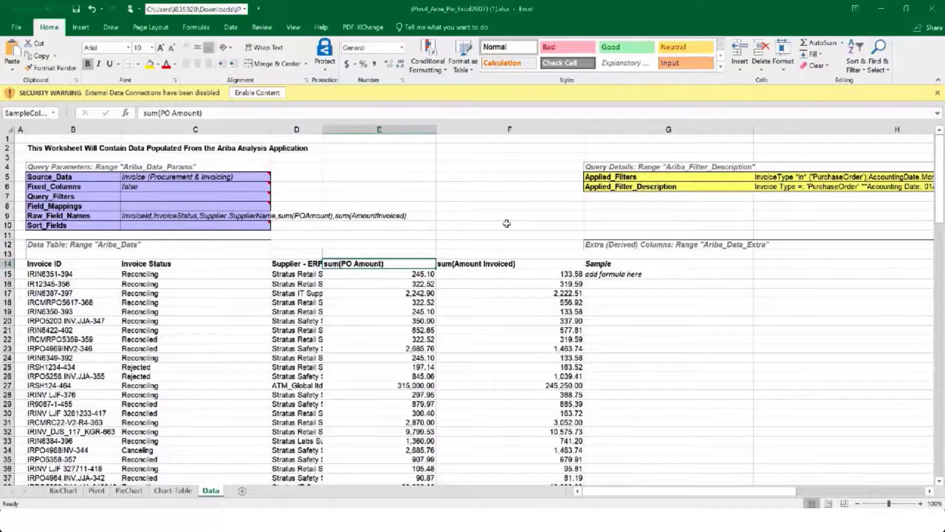
# In G15, enter a formula subtracting the invoiced amount in F15 from the PO amount in E15, and format it as Currency.
pyautogui.scroll(-1, 352, 254)
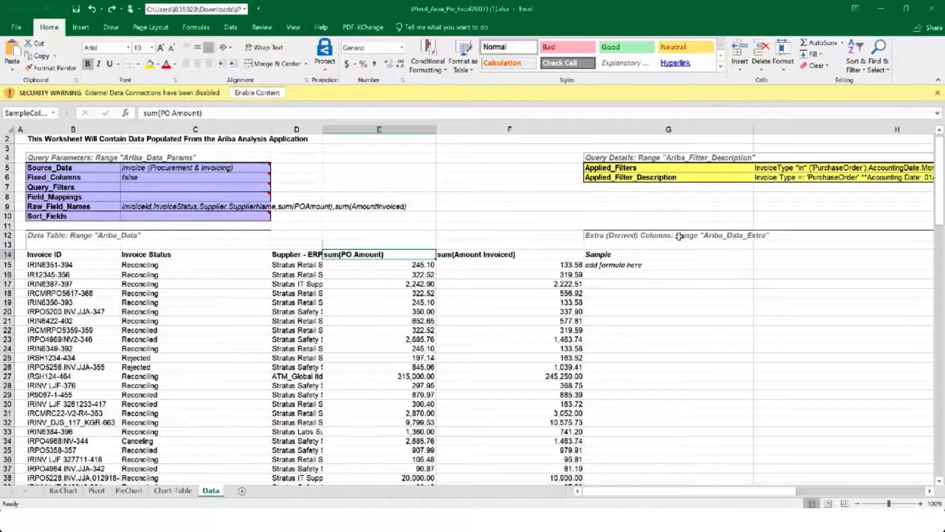
pyautogui.click(610, 266)
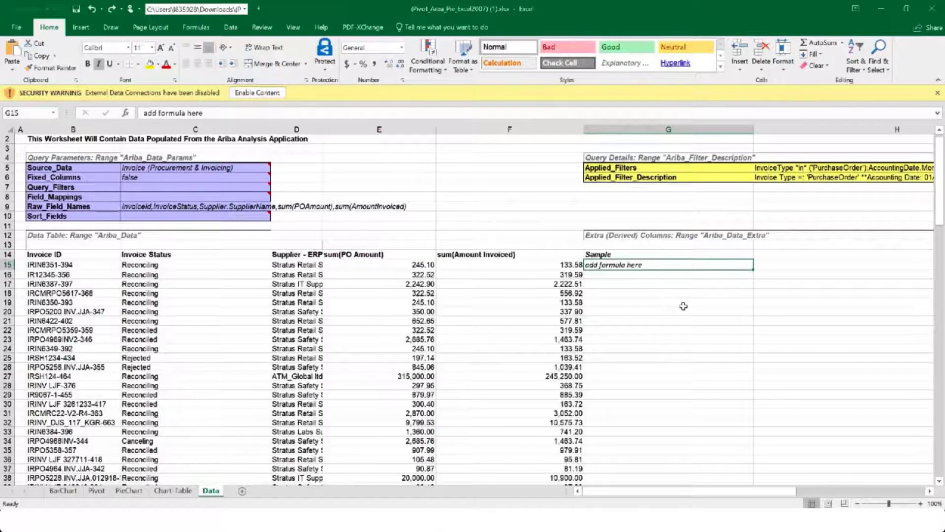
pyautogui.write('=')
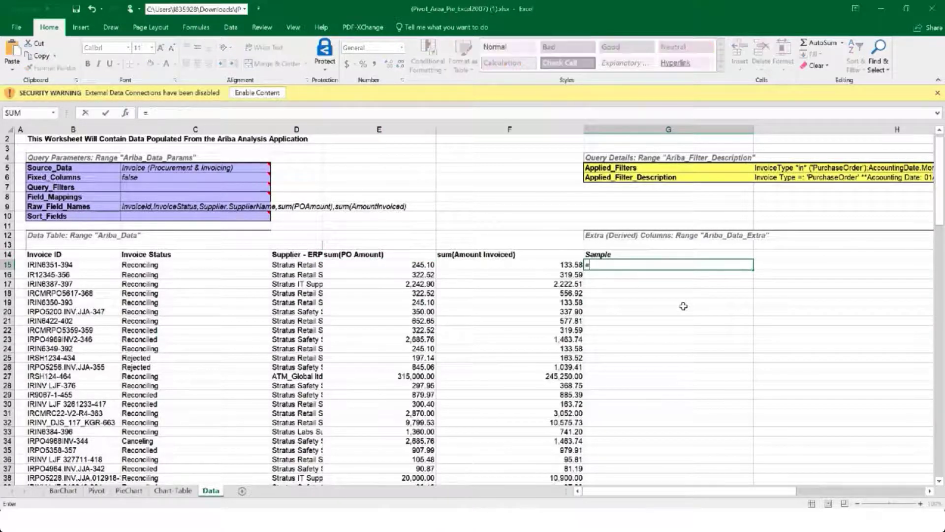
pyautogui.click(413, 266)
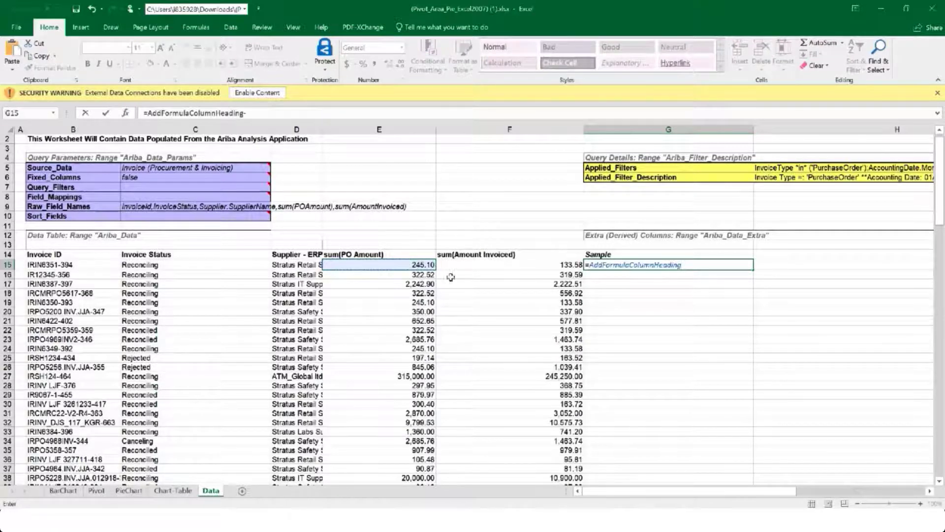
pyautogui.write('-')
pyautogui.click(462, 266)
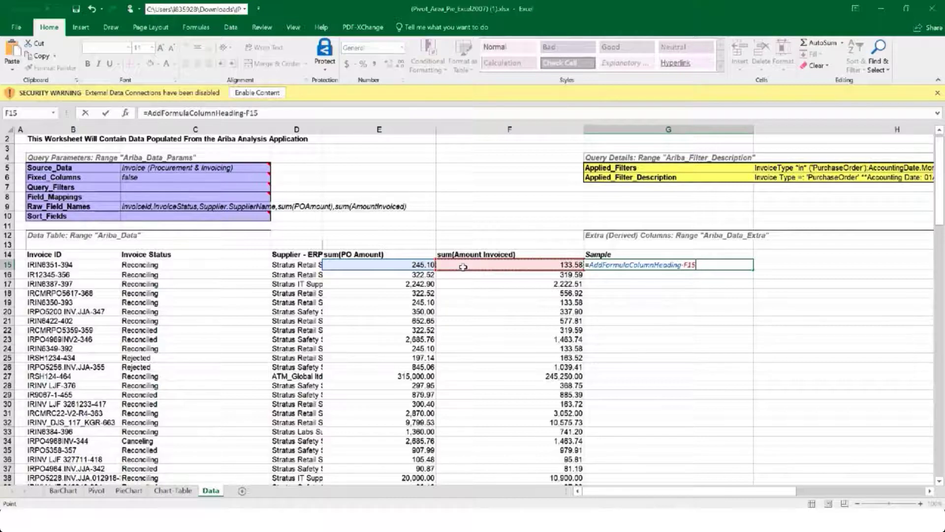
pyautogui.hotkey('ctrl', 'Return')
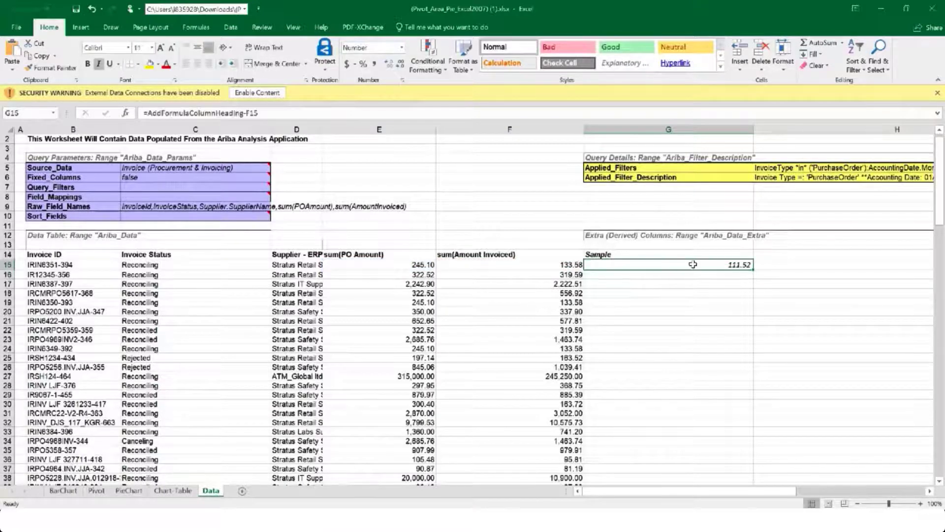
pyautogui.click(403, 48)
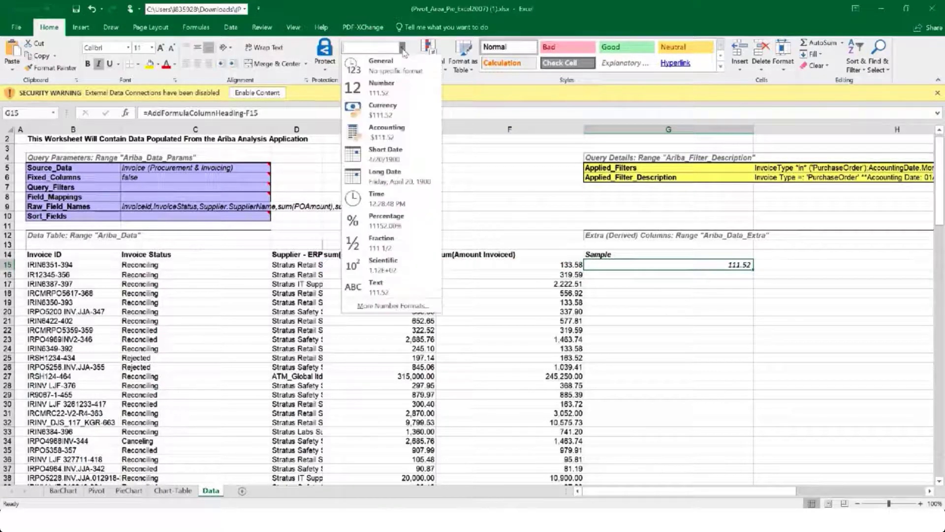
pyautogui.click(379, 111)
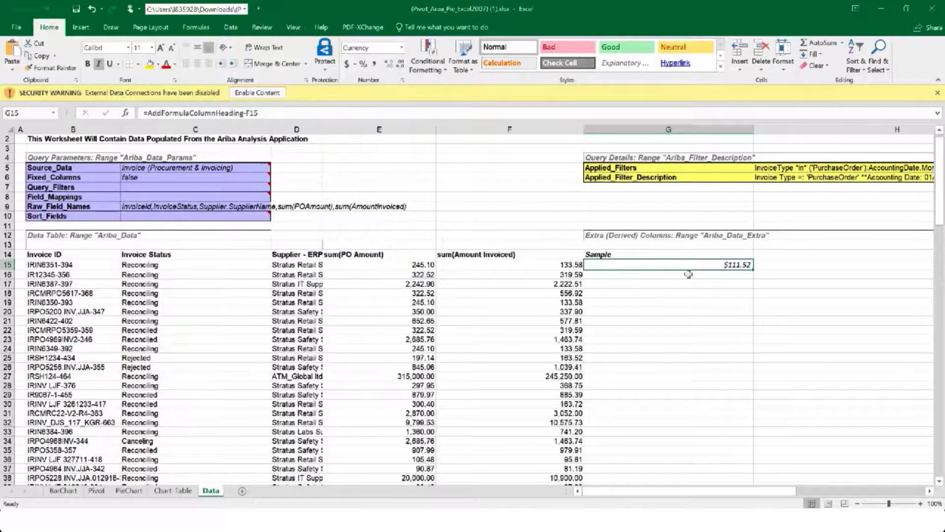
# Replace the Sample heading in G14 with "Difference in PO Amount and Amount Invoiced".
pyautogui.click(652, 255)
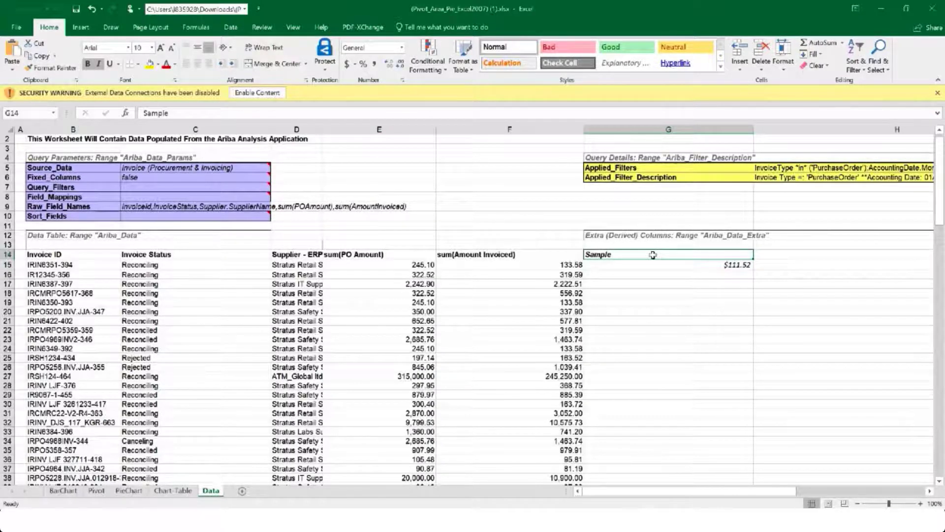
pyautogui.write('Dif')
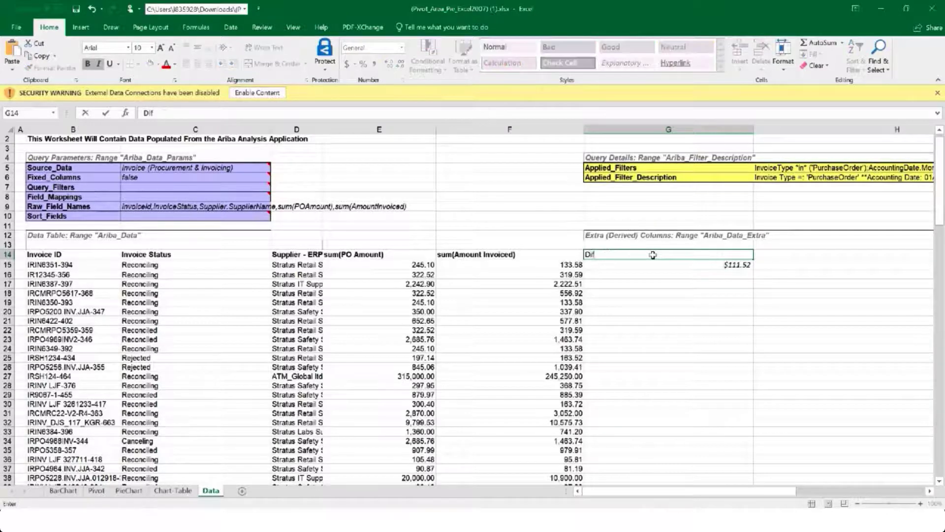
pyautogui.write('ference in PO Amount and Amount Invoiced')
pyautogui.click(790, 283)
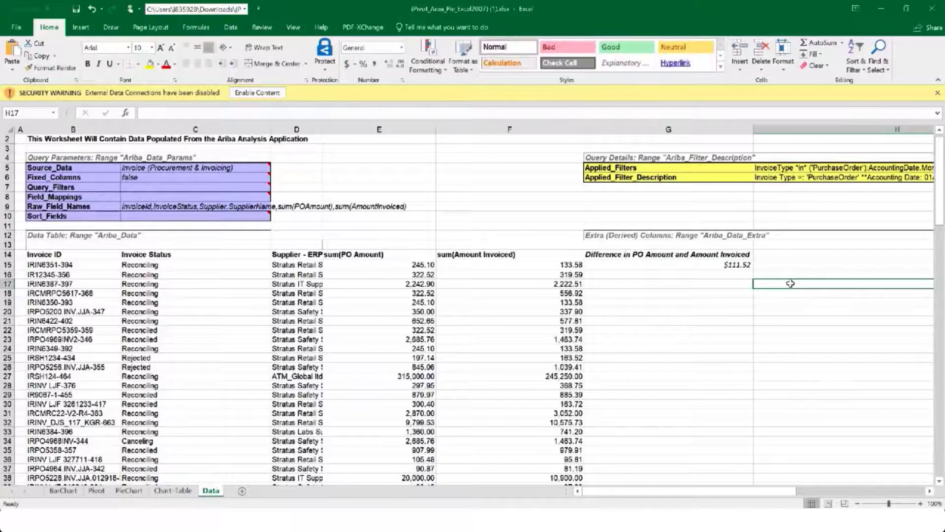
# Fill the G15 difference formula down to the last data row, 147, and return the selection to A1.
pyautogui.click(735, 264)
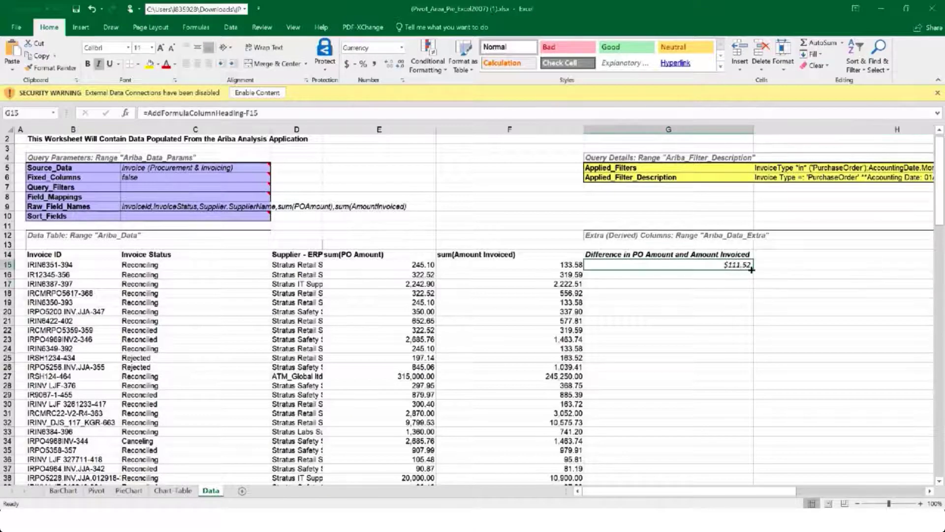
pyautogui.moveTo(752, 270); pyautogui.dragTo(709, 423)
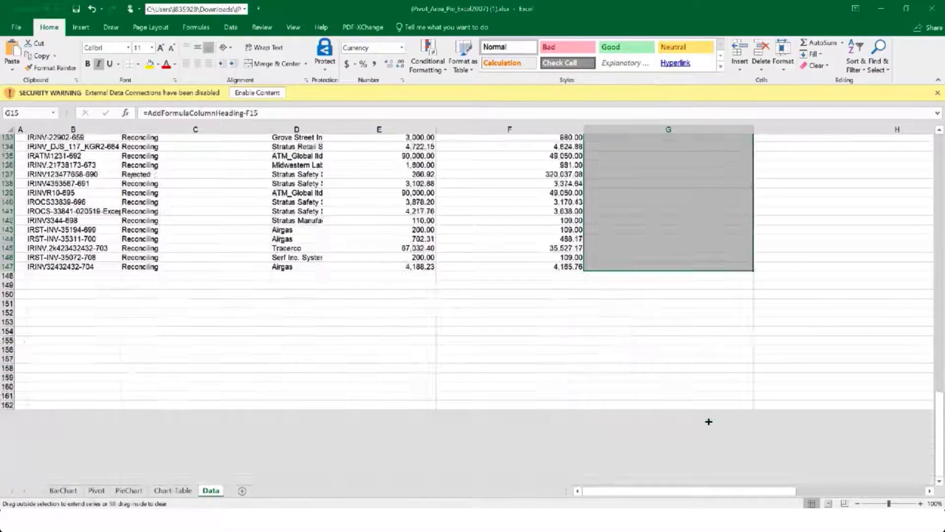
pyautogui.scroll(2, 709, 421)
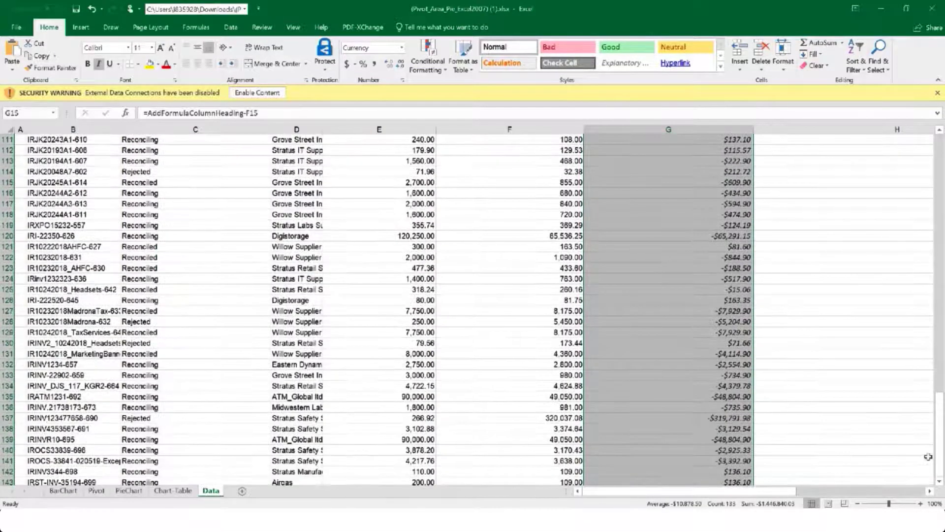
pyautogui.moveTo(940, 435); pyautogui.dragTo(944, 142)
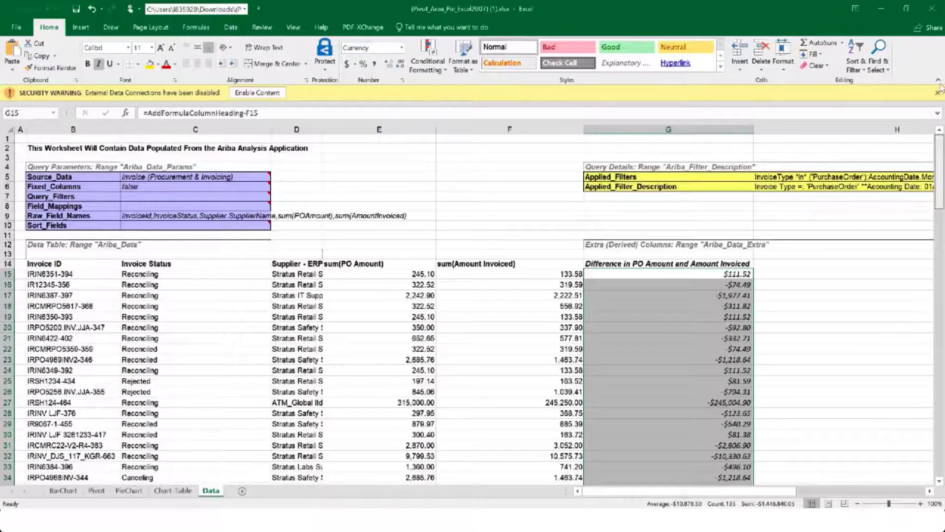
pyautogui.click(21, 139)
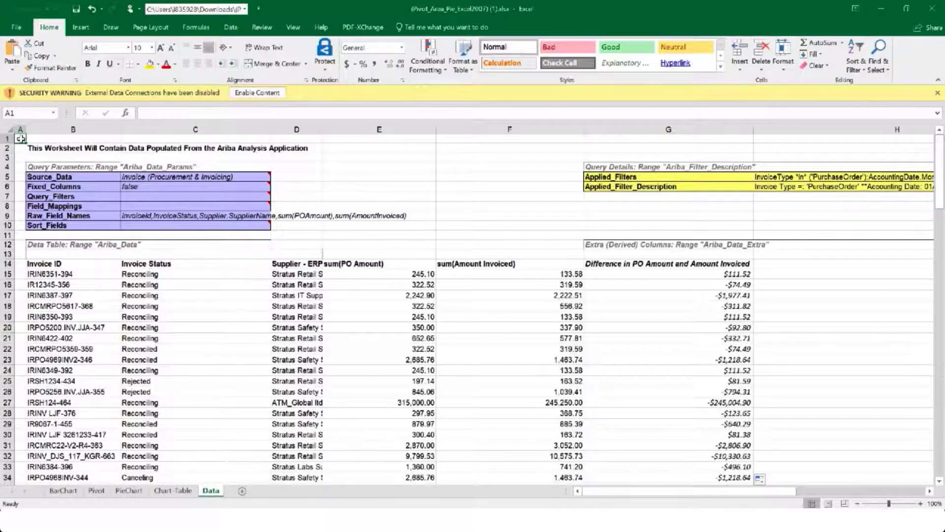
# Save the workbook to the Desktop as "Difference in PO and Invoice Amount" in xlsx format and close it.
pyautogui.click(18, 28)
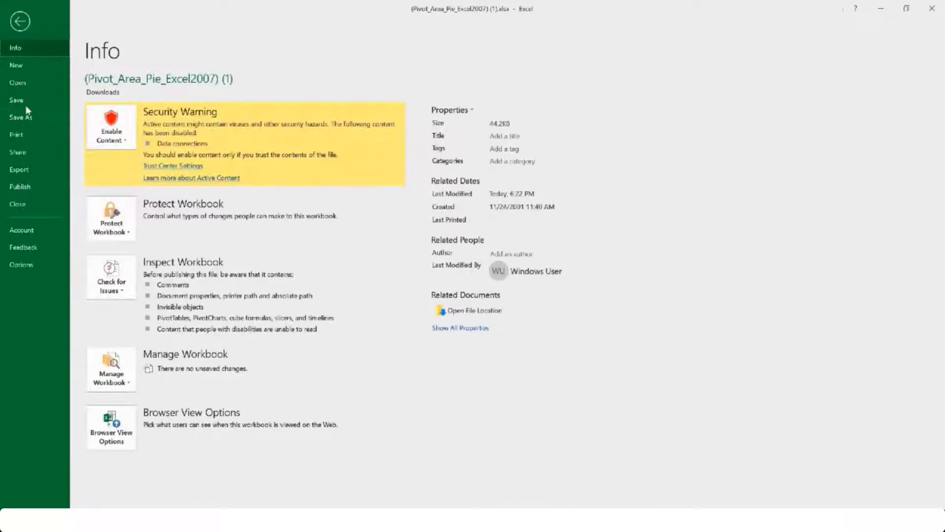
pyautogui.click(26, 118)
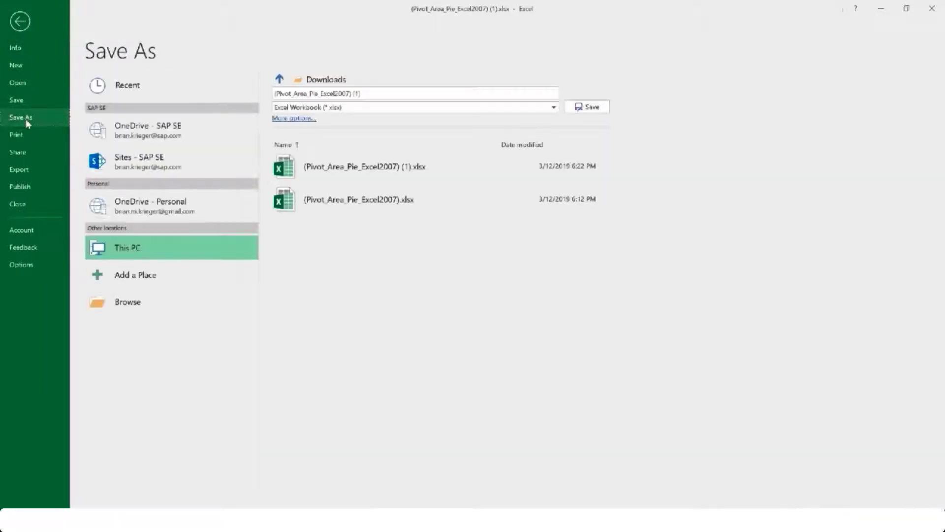
pyautogui.click(128, 302)
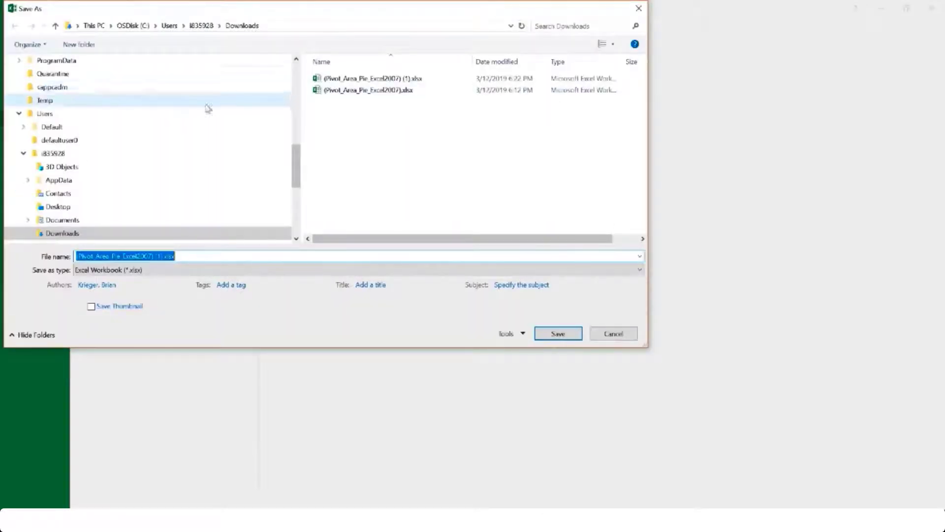
pyautogui.scroll(10, 59, 99)
pyautogui.click(57, 84)
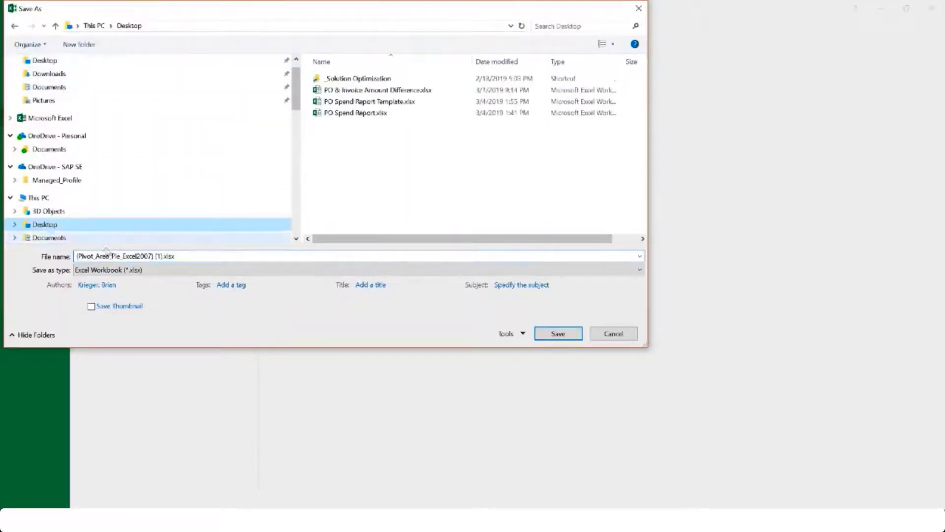
pyautogui.click(183, 253)
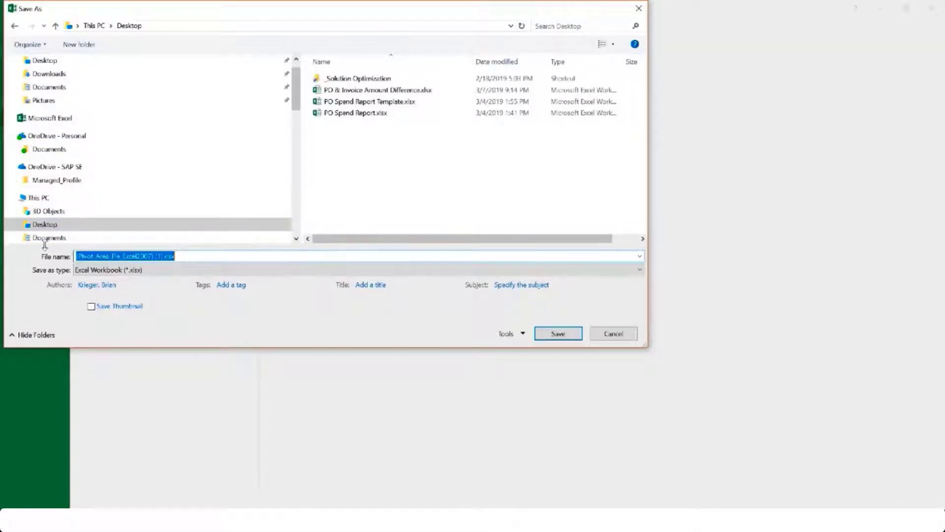
pyautogui.write('Di')
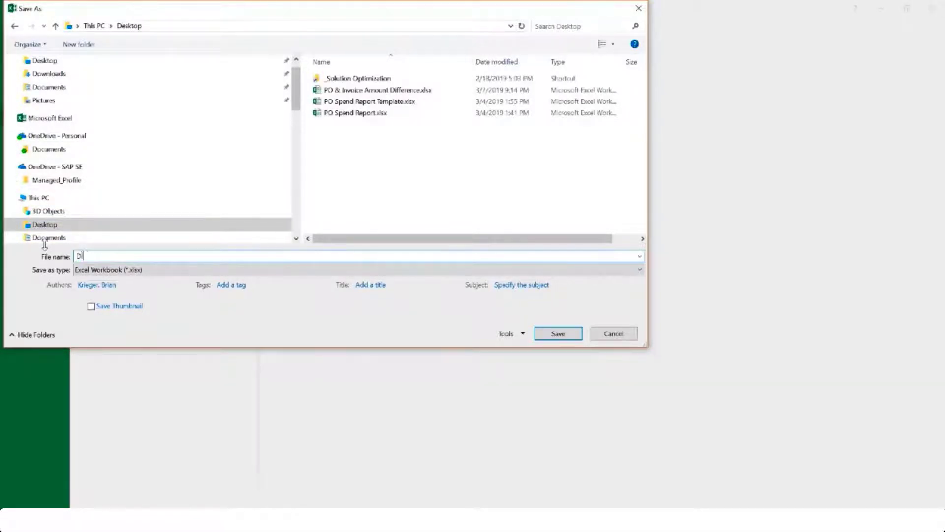
pyautogui.write('fference in PO and Invoice Amount')
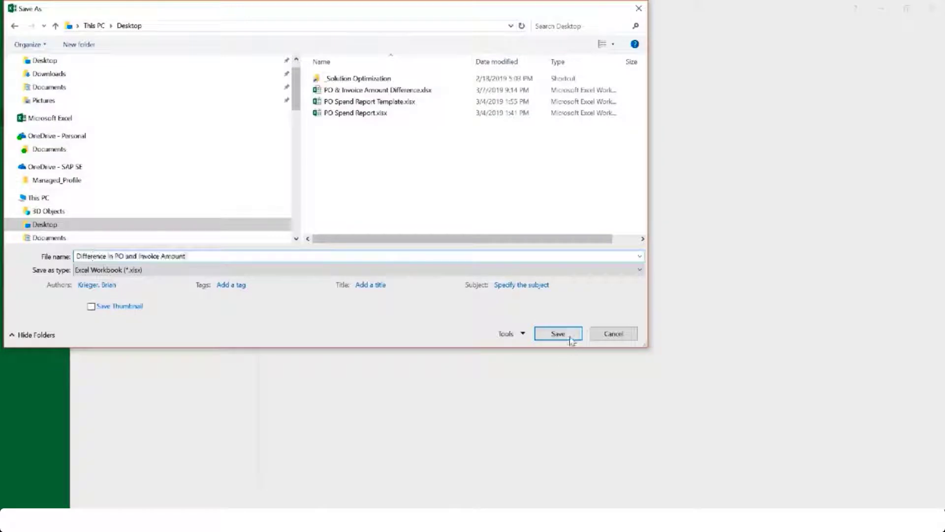
pyautogui.click(561, 333)
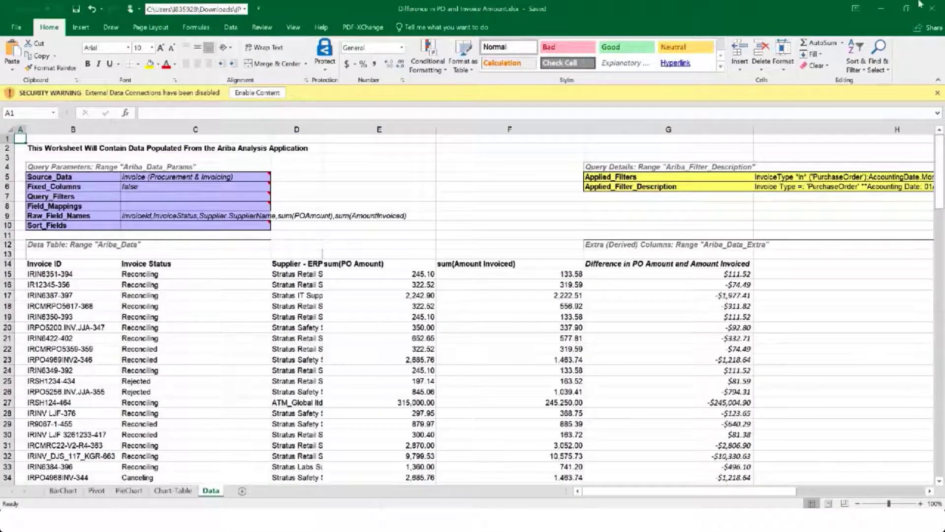
pyautogui.click(935, 9)
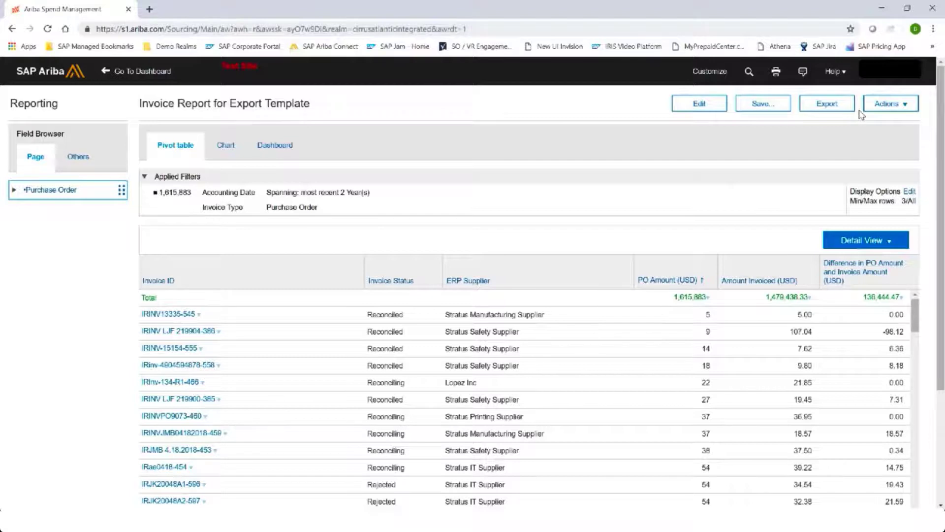
# Upload "Difference in PO and Invoice Amount.xlsx" from the Desktop as a new Excel template in the invoice report's export configuration.
pyautogui.click(912, 113)
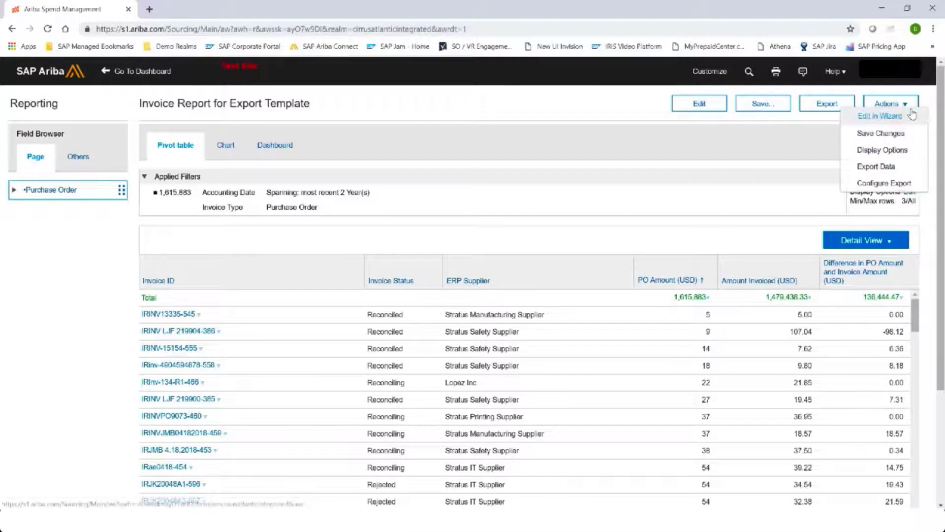
pyautogui.click(857, 183)
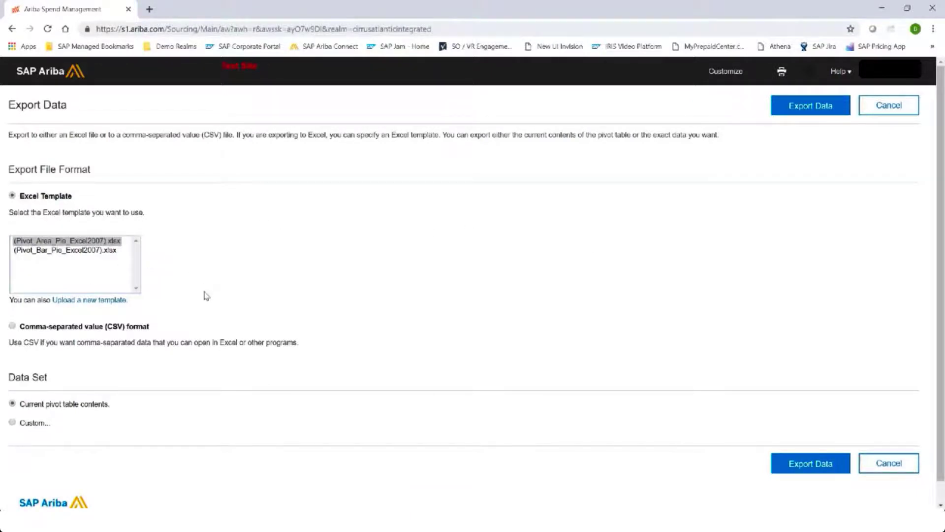
pyautogui.click(99, 301)
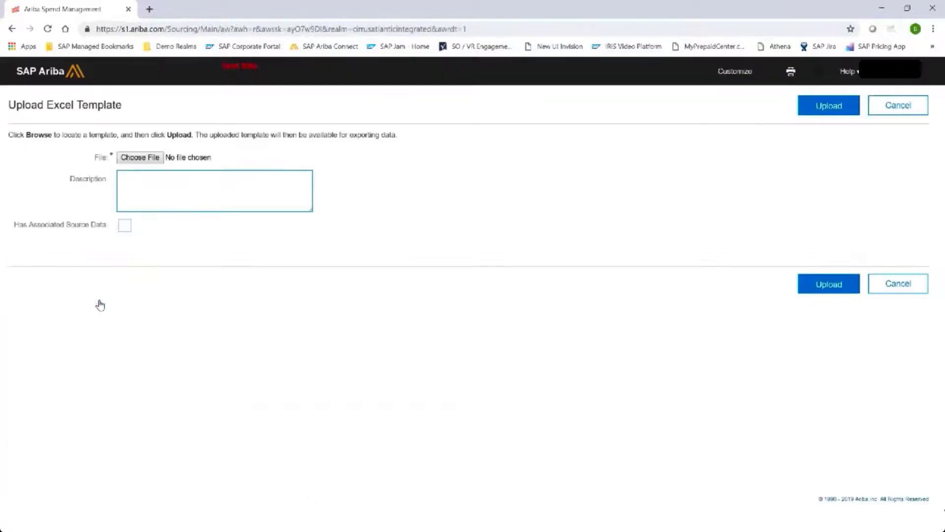
pyautogui.click(135, 163)
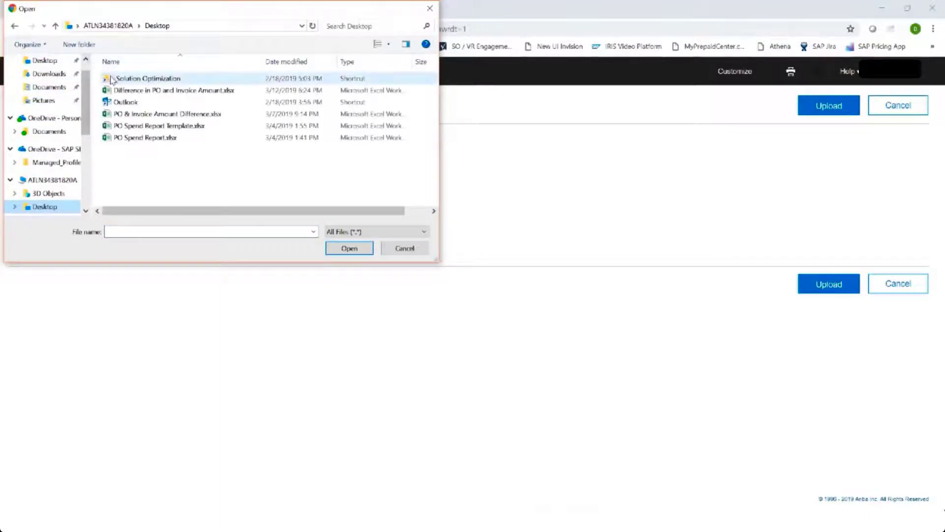
pyautogui.click(121, 91)
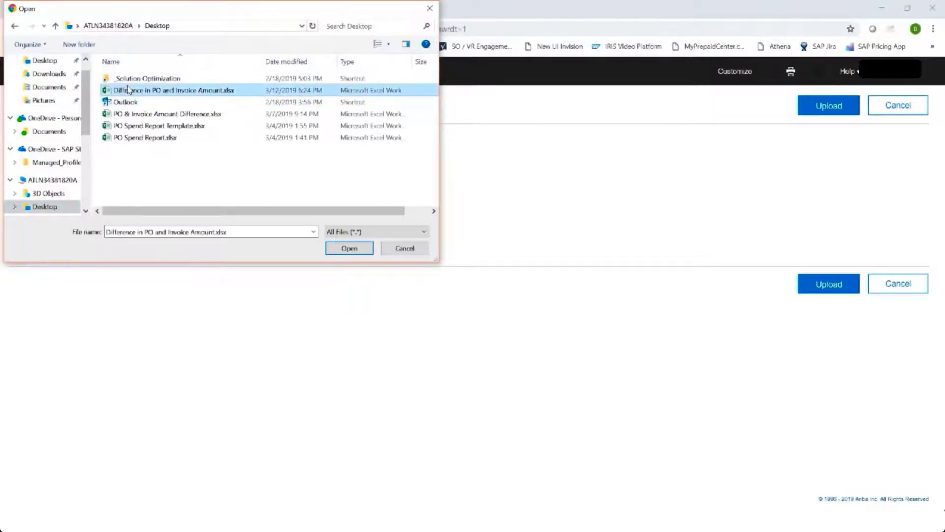
pyautogui.click(349, 251)
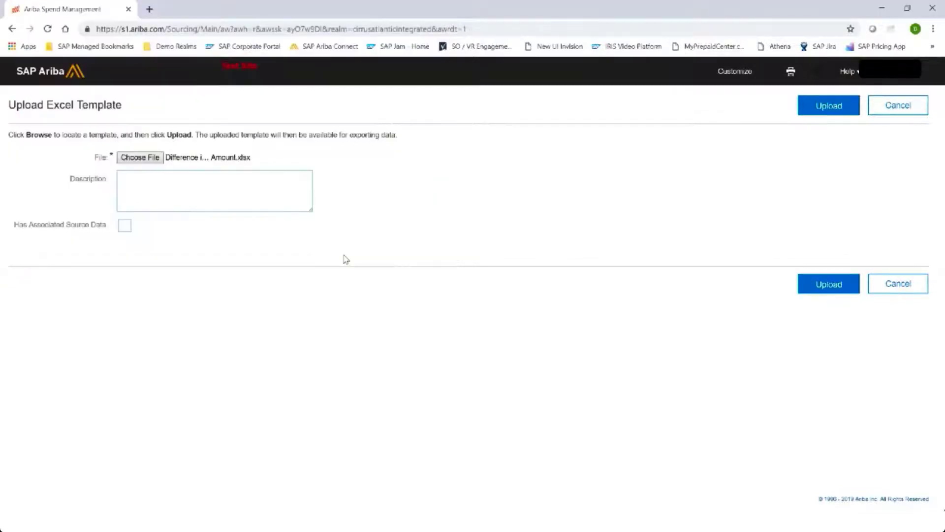
pyautogui.click(817, 117)
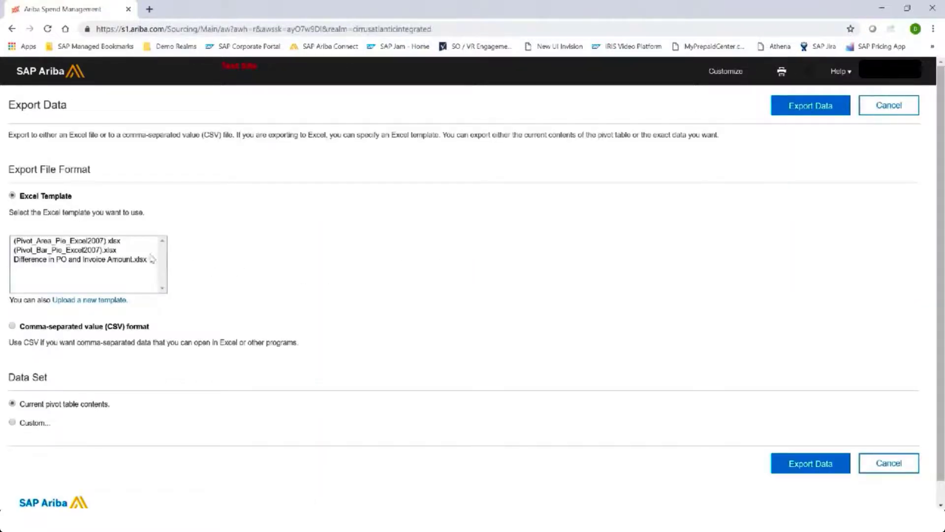
# Export the current pivot table contents with the "Difference in PO and Invoice Amount.xlsx" template, review the downloaded workbook's difference column, and close it.
pyautogui.click(58, 260)
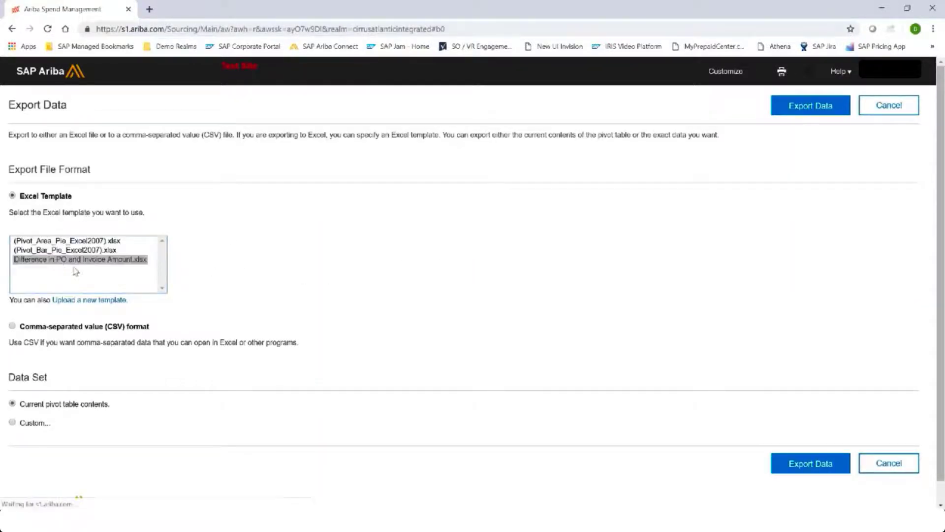
pyautogui.click(811, 106)
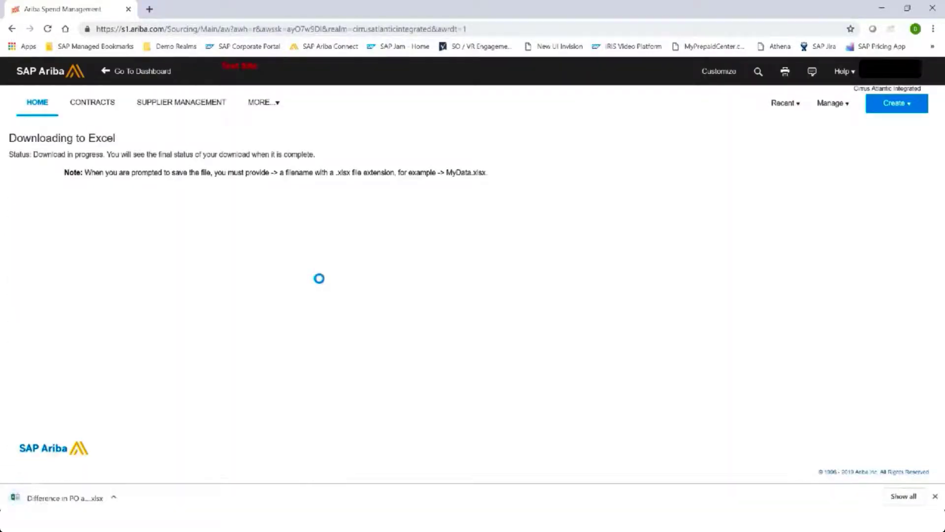
pyautogui.click(58, 497)
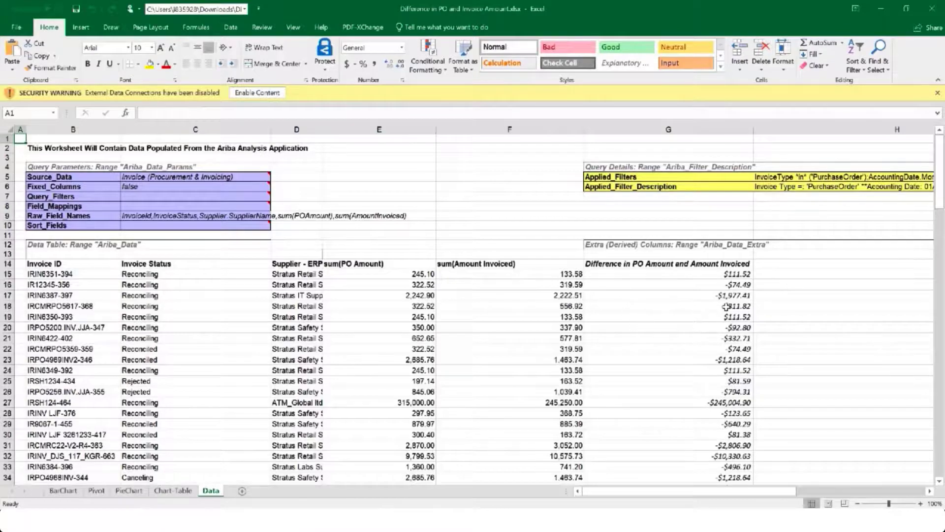
pyautogui.scroll(-3, 726, 306)
pyautogui.scroll(3, 726, 306)
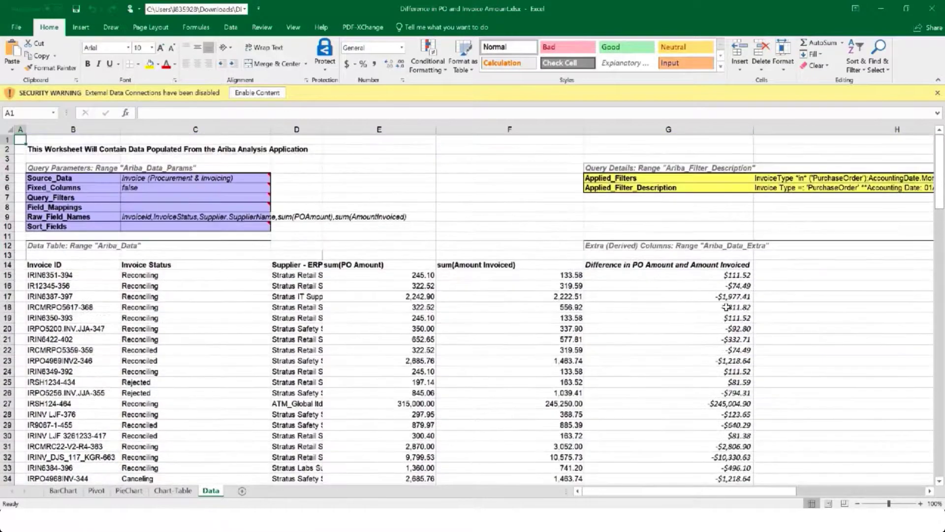
pyautogui.click(931, 11)
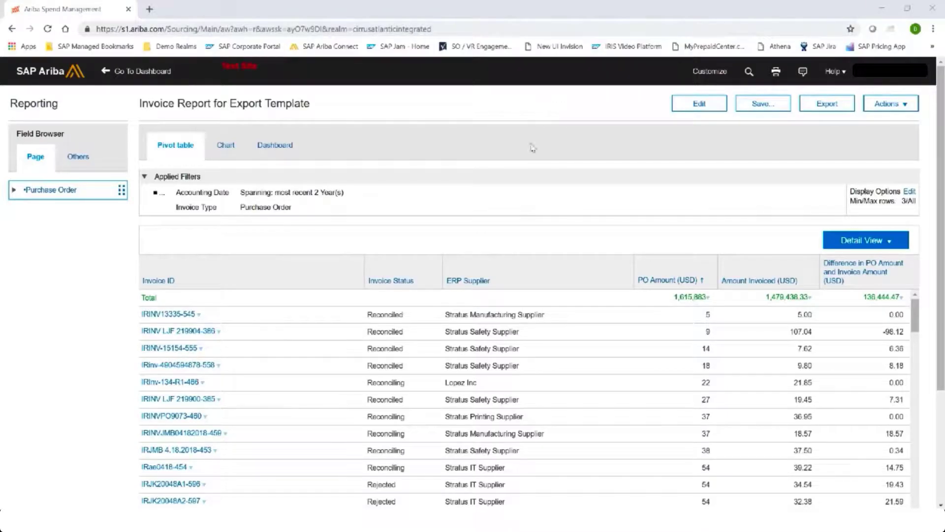
# Edit the report's accounting date filter to cover the most recent 1 year and apply it.
pyautogui.click(697, 106)
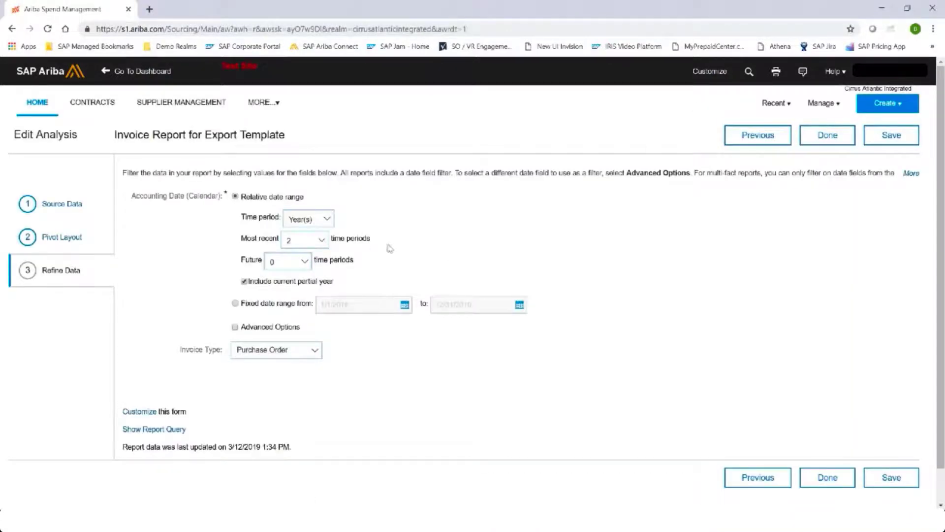
pyautogui.click(322, 241)
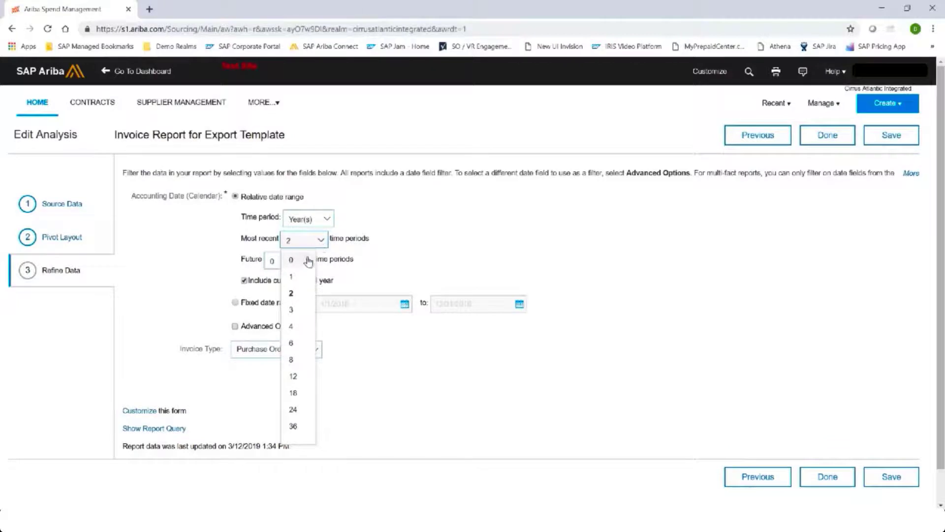
pyautogui.click(303, 280)
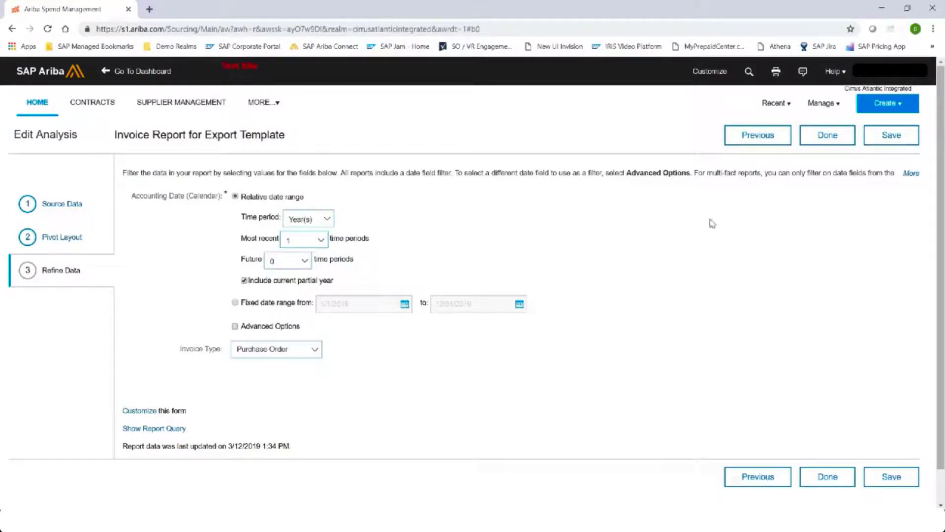
pyautogui.click(821, 138)
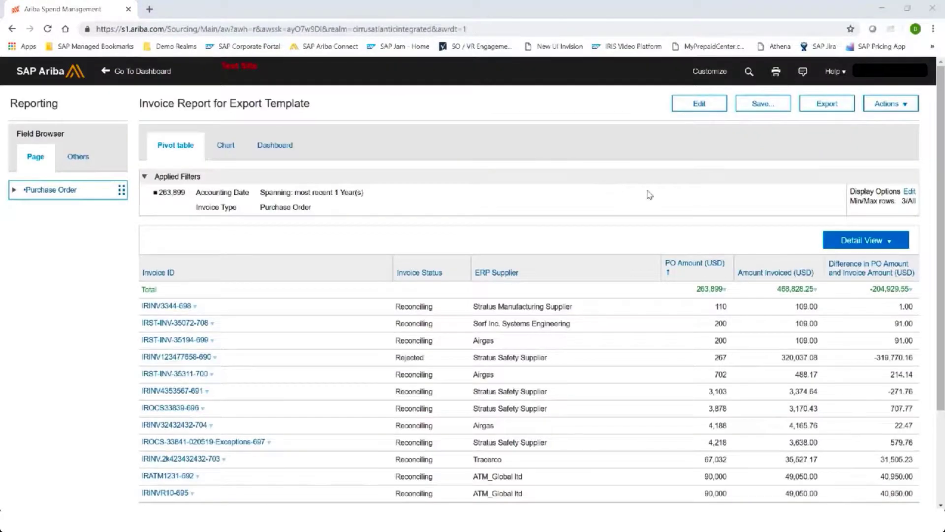
# Export the refiltered report to Excel, check the difference column against the exported rows, and close the workbook.
pyautogui.click(820, 103)
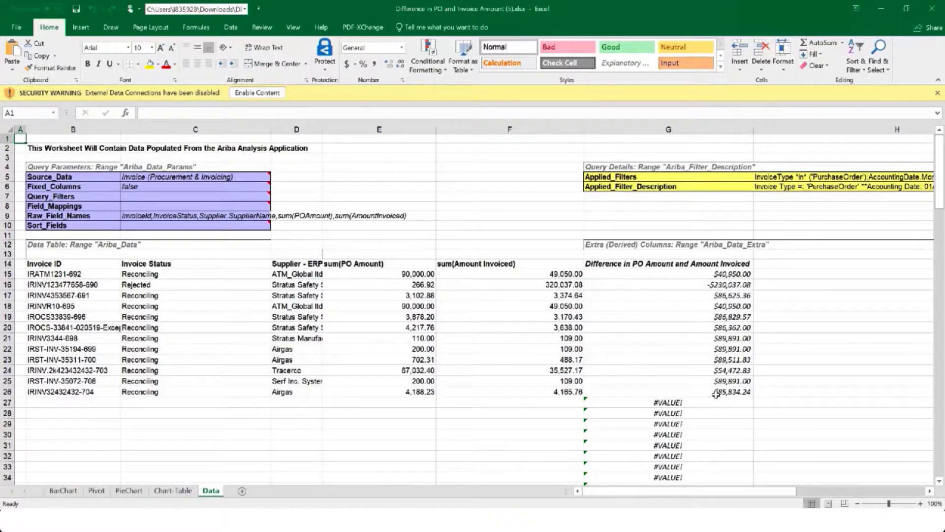
pyautogui.click(932, 8)
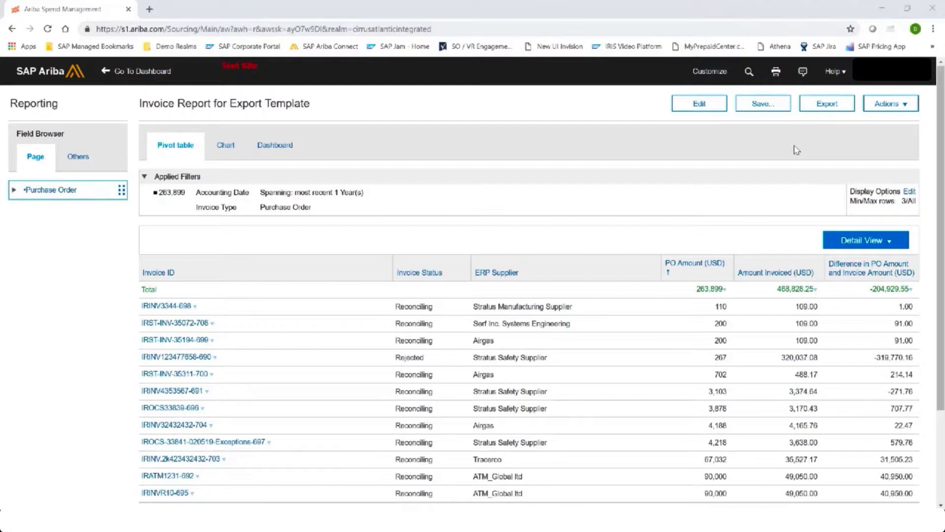
# Open the export configuration of the invoice report to view the selected Excel template.
pyautogui.click(888, 106)
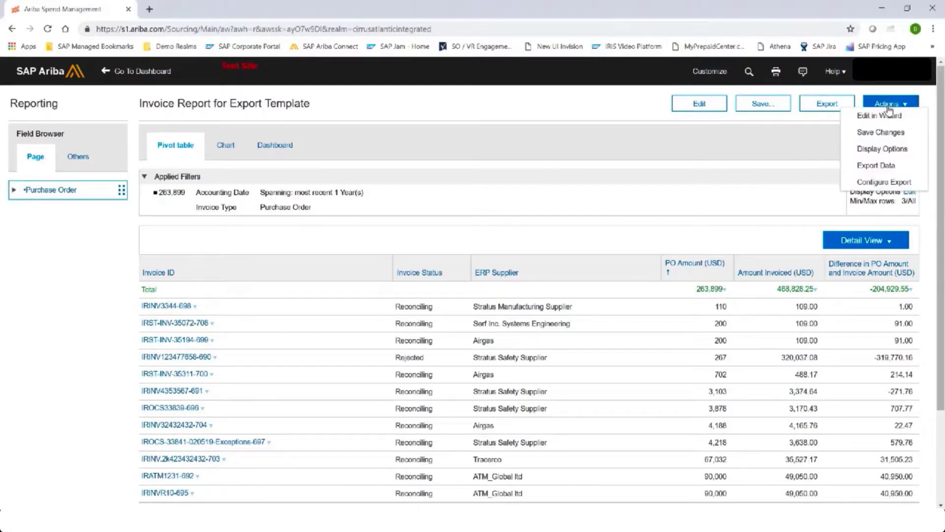
pyautogui.click(865, 182)
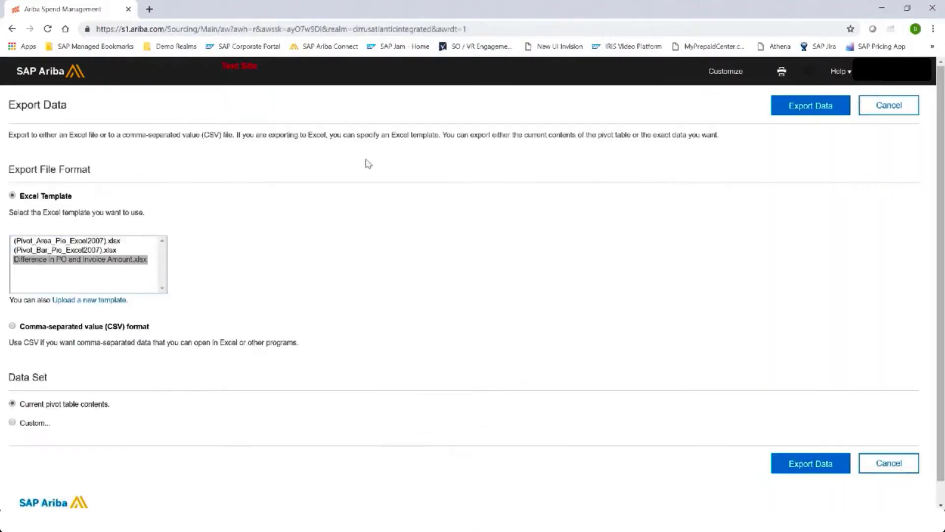